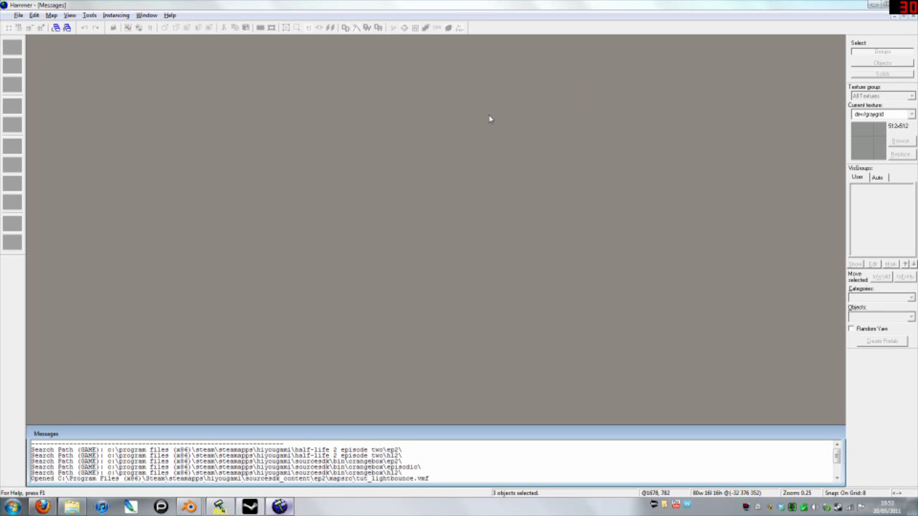
Step: Open the recent map tut_tonemap
click(18, 15)
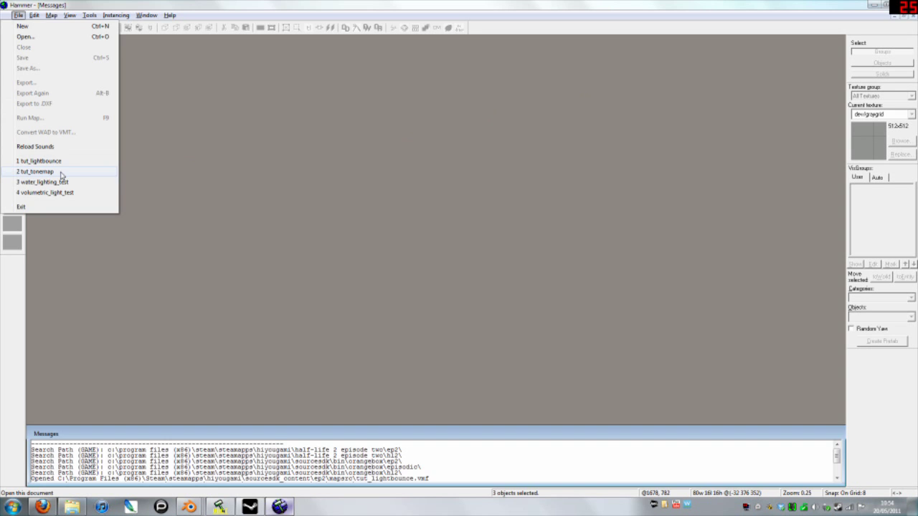
click(38, 171)
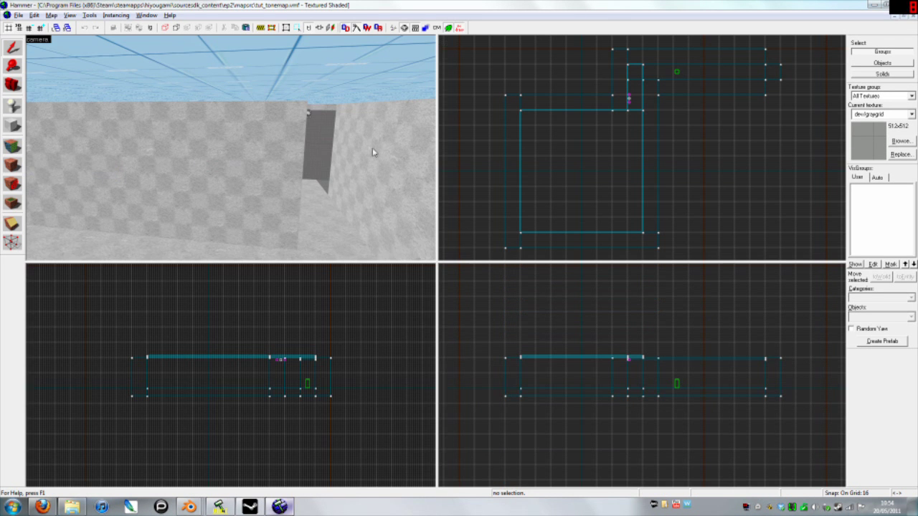
Step: Review the properties of the light_environment, including its Brightness value, and of the env_sun and shadow_control entities on the wall
key(z)
key(w)
key(w)
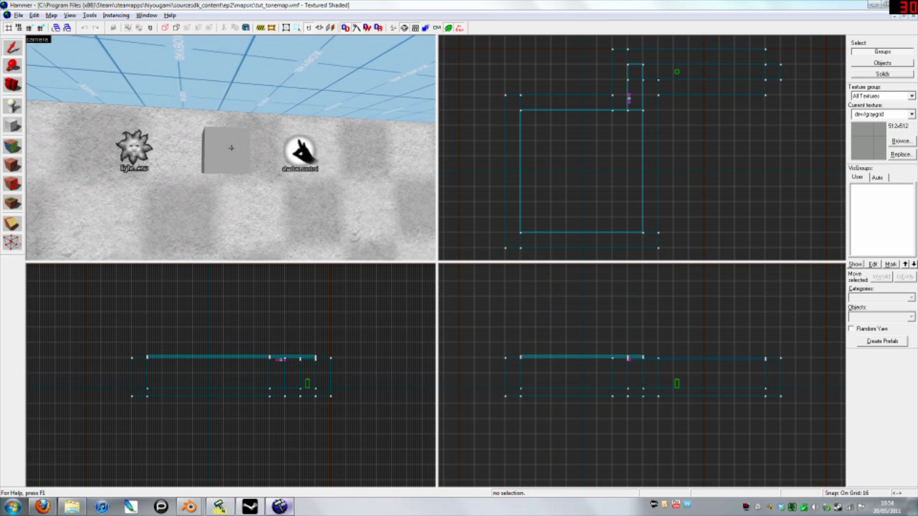
key(z)
double_click(153, 140)
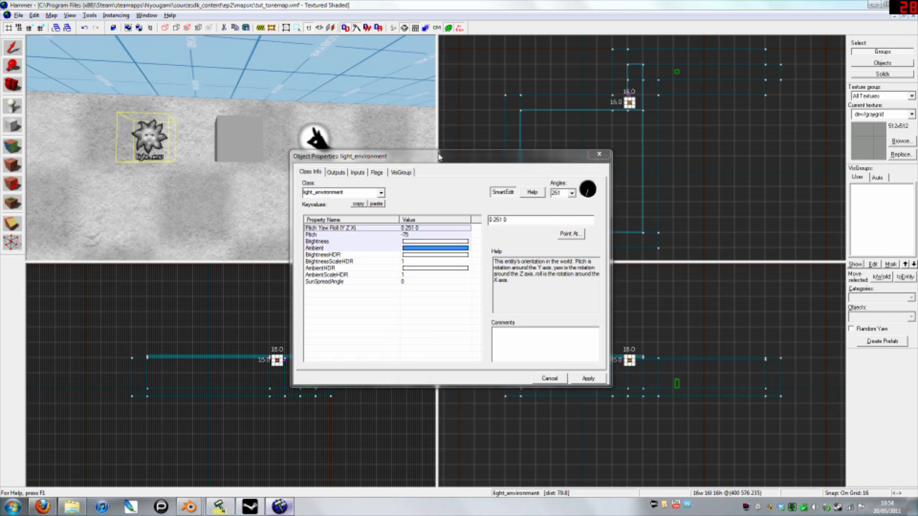
drag(438, 157, 455, 183)
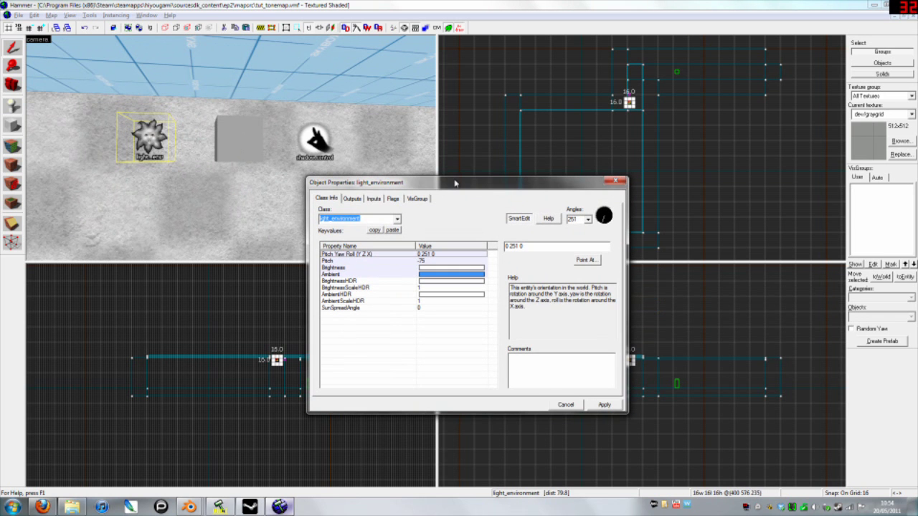
click(449, 269)
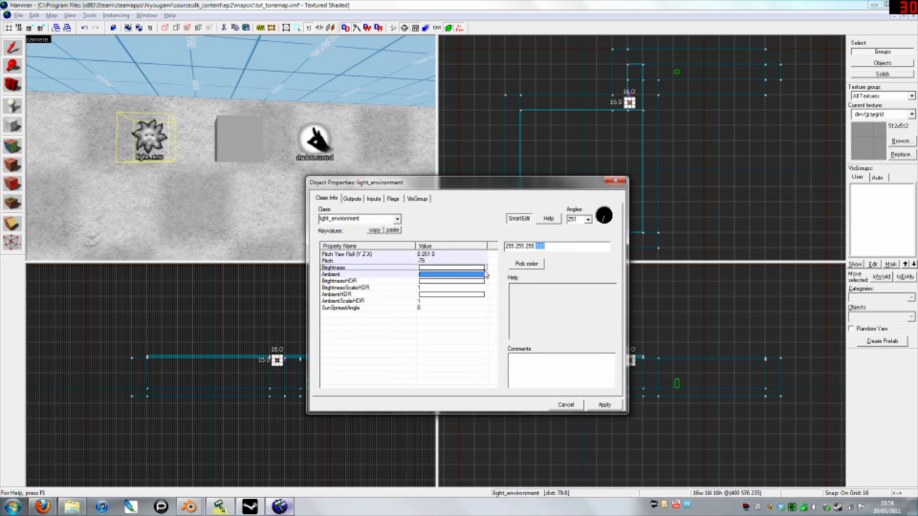
click(241, 138)
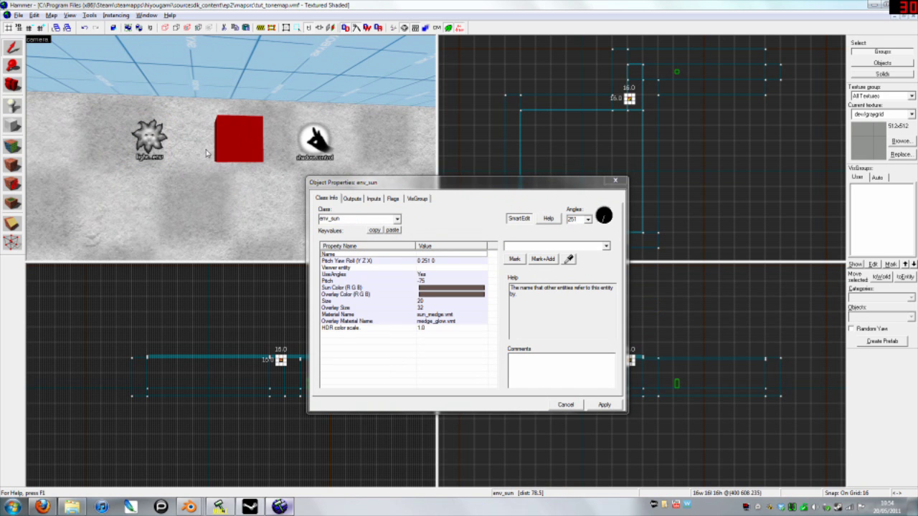
click(317, 138)
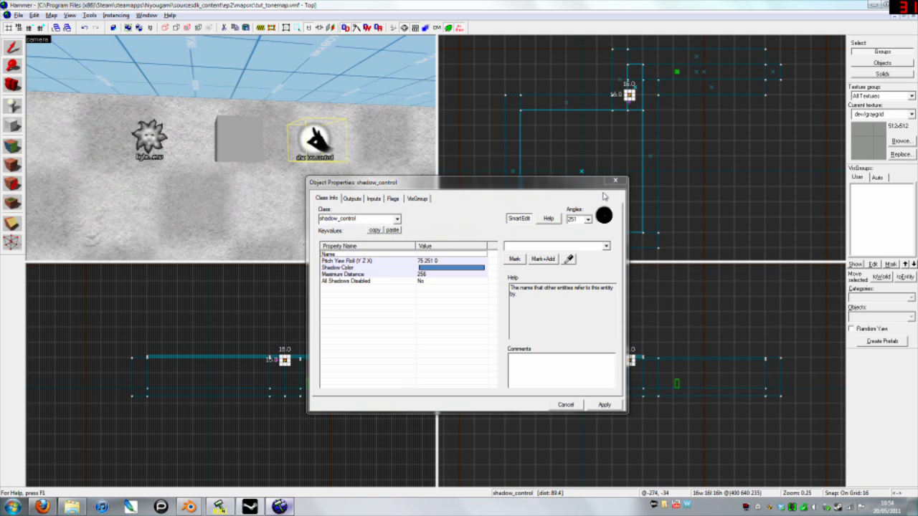
click(615, 181)
Step: Look around the large room and back at the lighting entities on the wall in the 3D view
key(z)
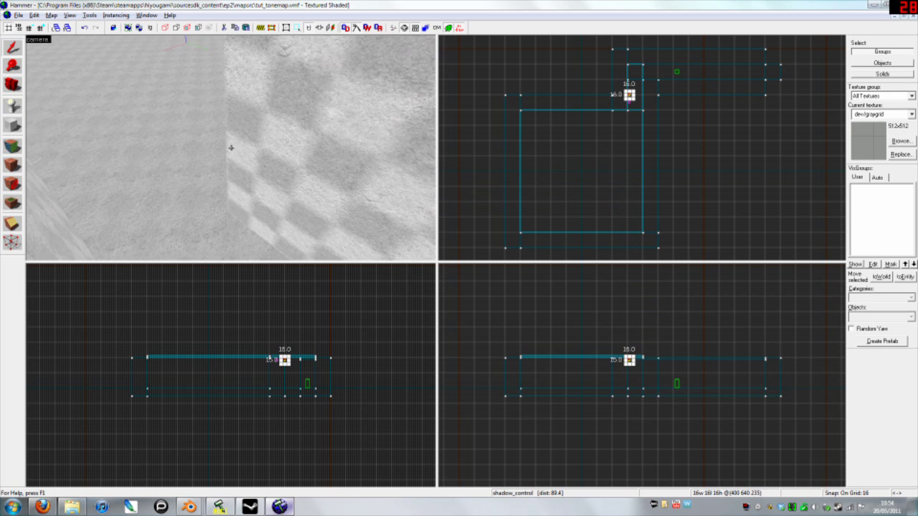
key(w)
key(z)
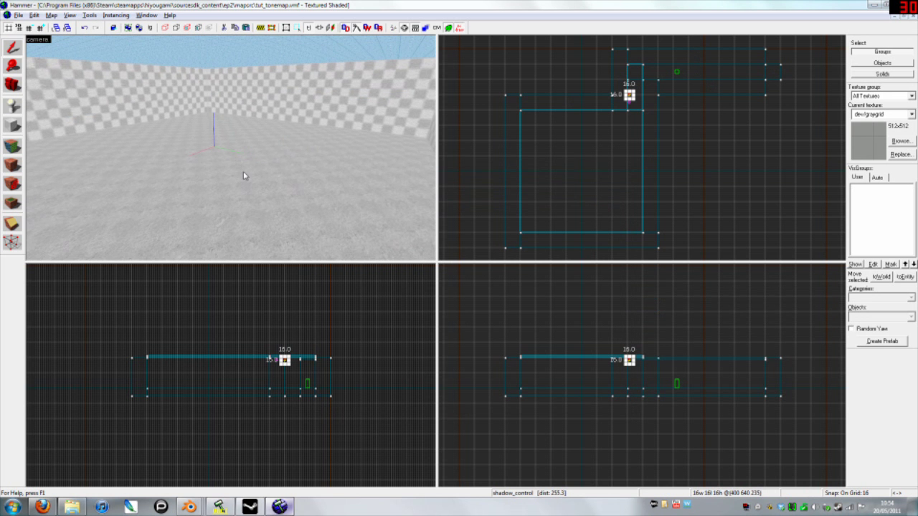
key(z)
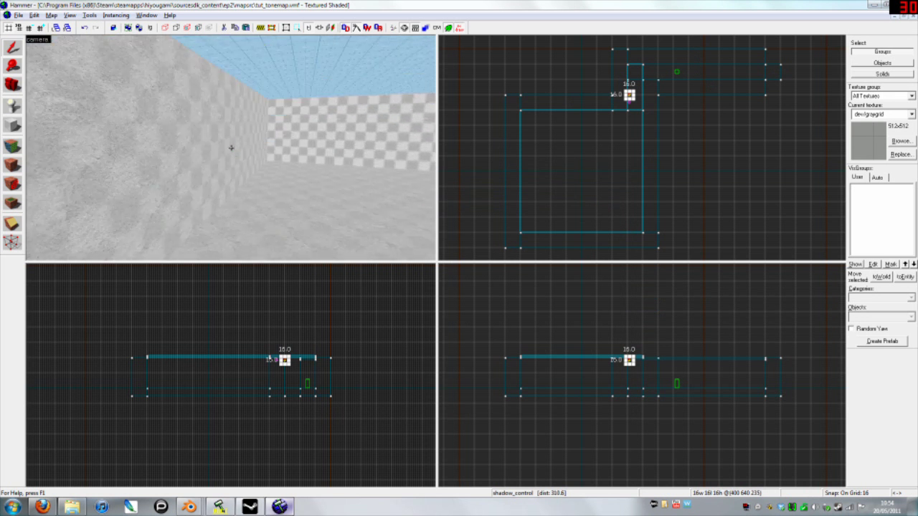
key(w)
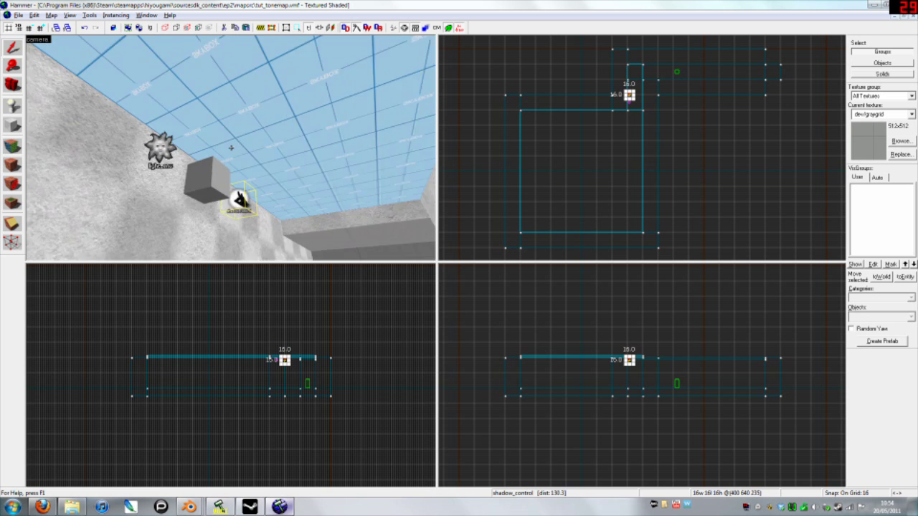
key(w)
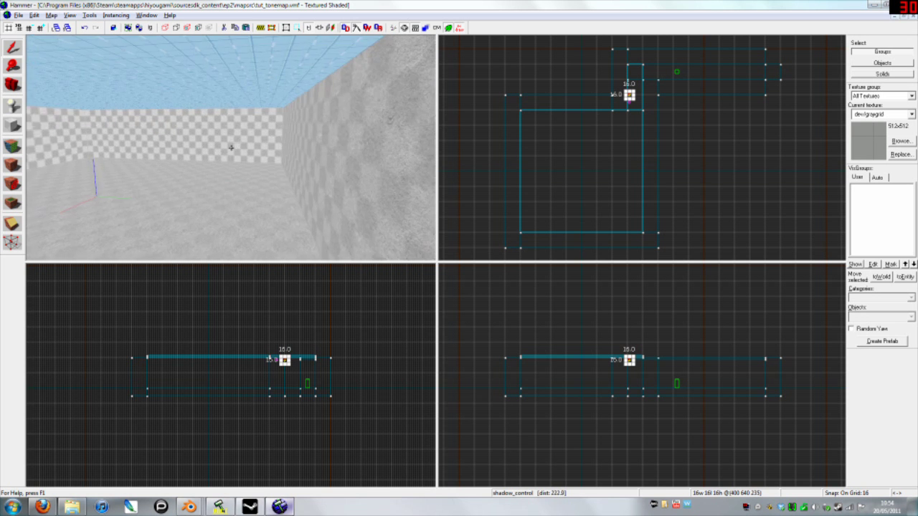
key(w)
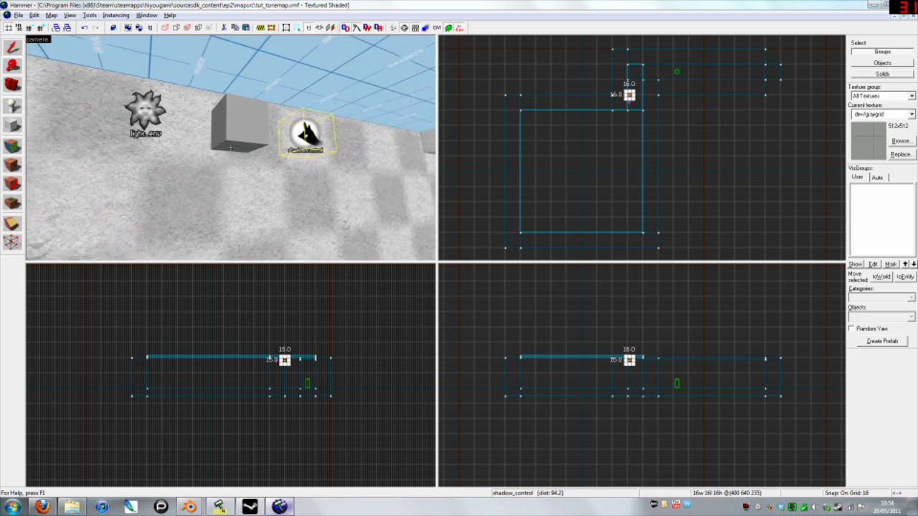
key(z)
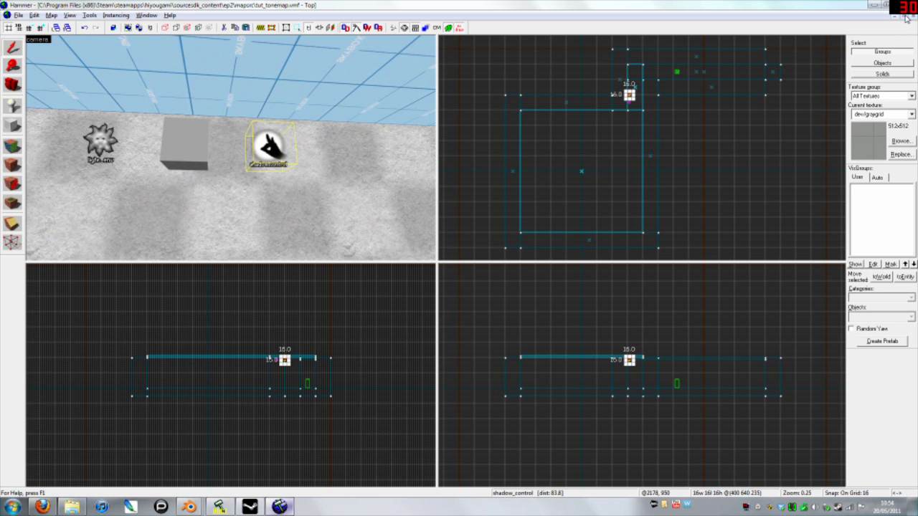
click(905, 17)
click(8, 15)
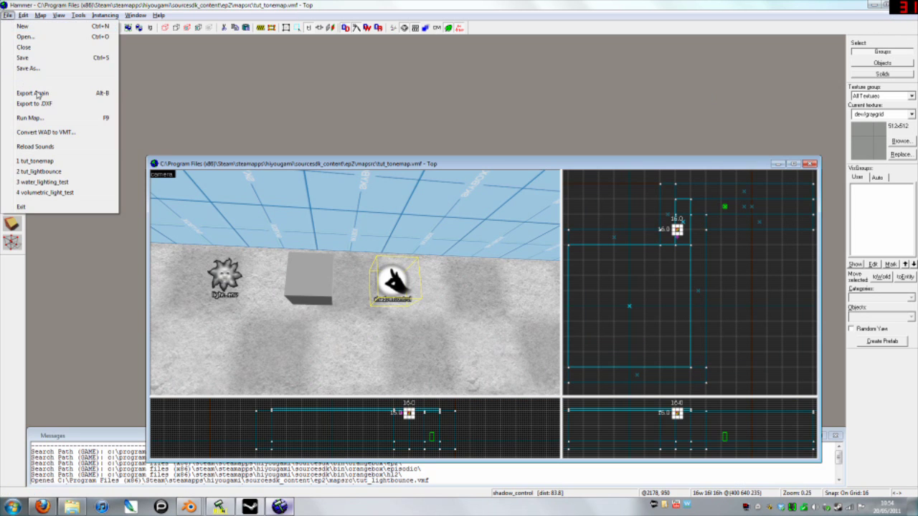
click(76, 174)
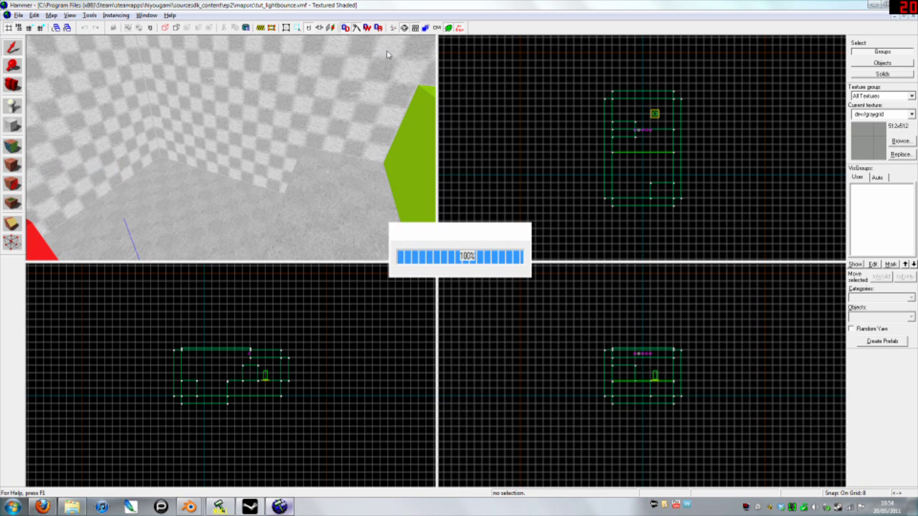
key(w)
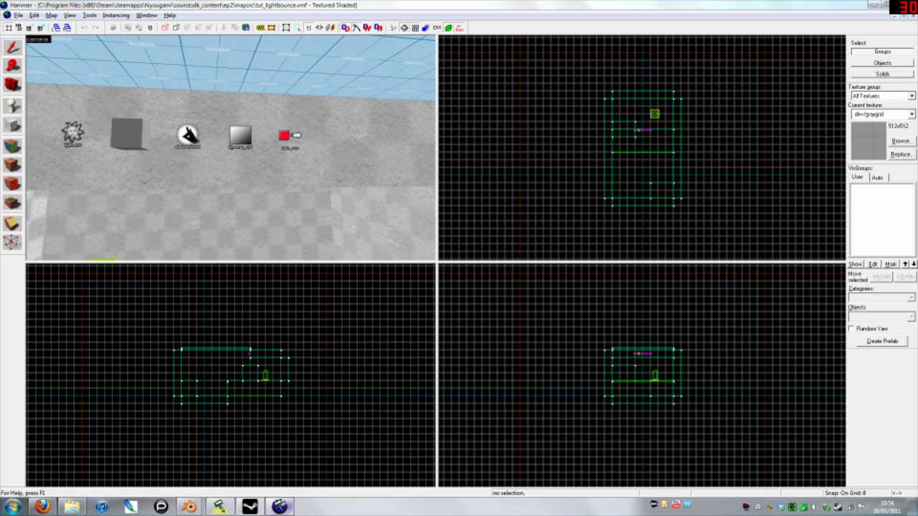
click(284, 161)
ctrl+click(355, 142)
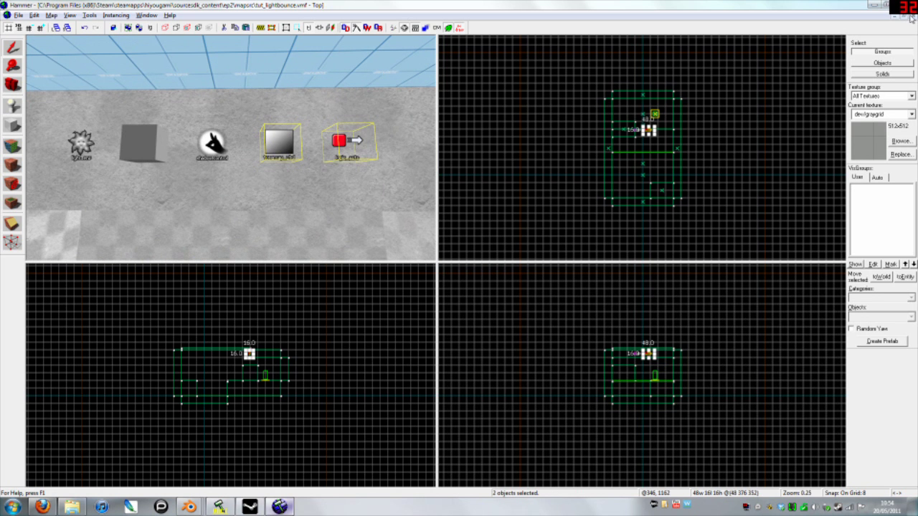
key(ctrl+Tab)
Step: Copy the env_tonemap_controller and logic_auto entities from tut_lightbounce into tut_tonemap, closing the source map
click(18, 15)
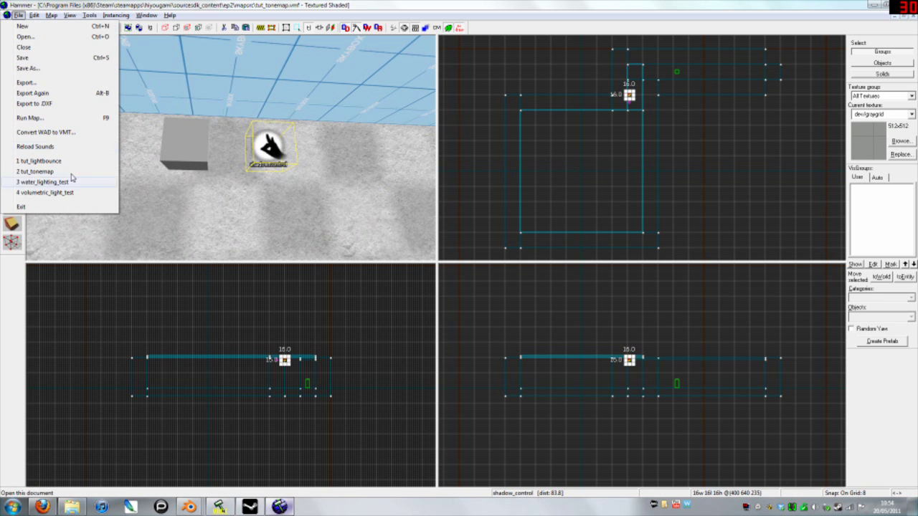
click(64, 161)
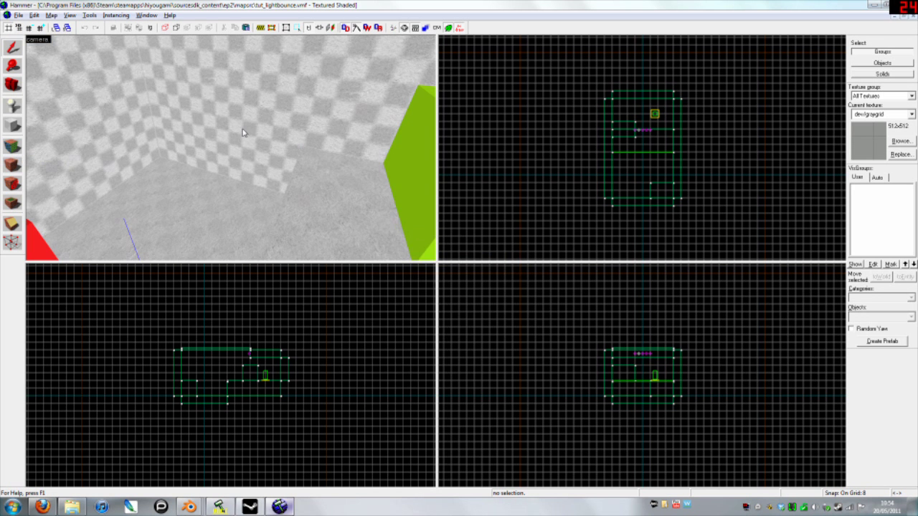
click(247, 130)
ctrl+click(286, 129)
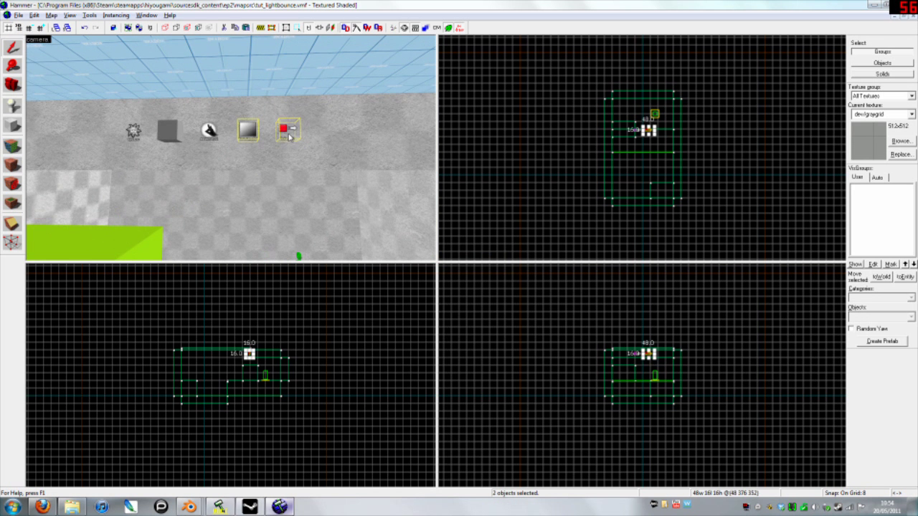
click(912, 16)
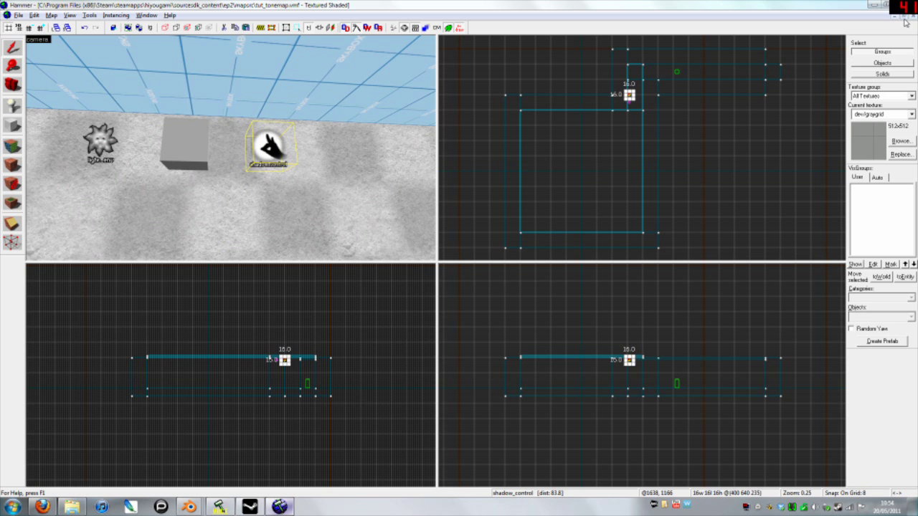
key(d)
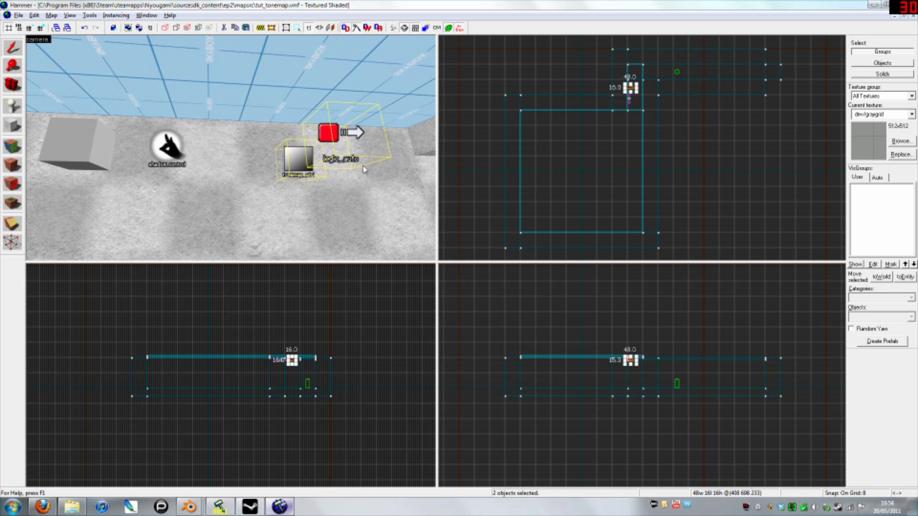
Step: Rotate the pasted entity pair 90 degrees in the top view and line it up with shadow_control and env_sun
scroll(612, 90, up, 10)
scroll(621, 99, up, 4)
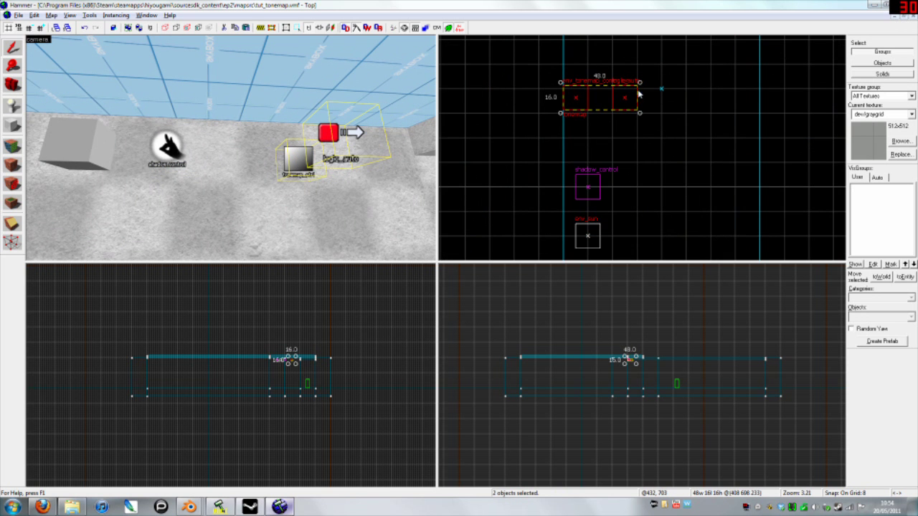
drag(639, 84, 589, 45)
drag(604, 97, 590, 117)
Step: Inspect the env_tonemap_controller's properties, checking its Name keyvalue, and close them without changes
key(z)
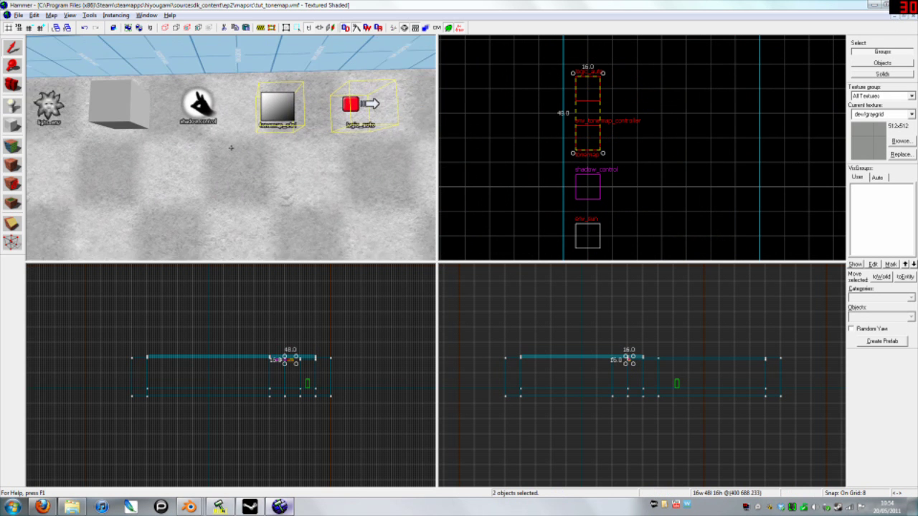
key(s)
key(w)
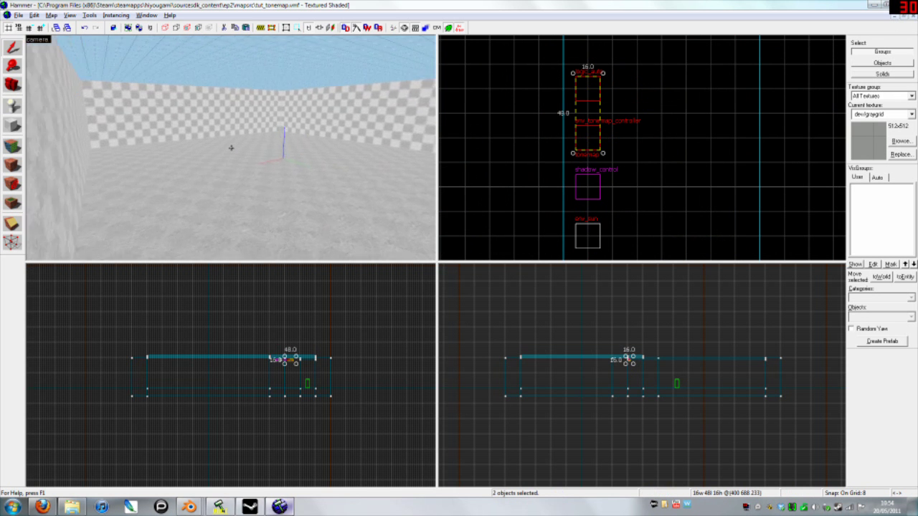
key(s)
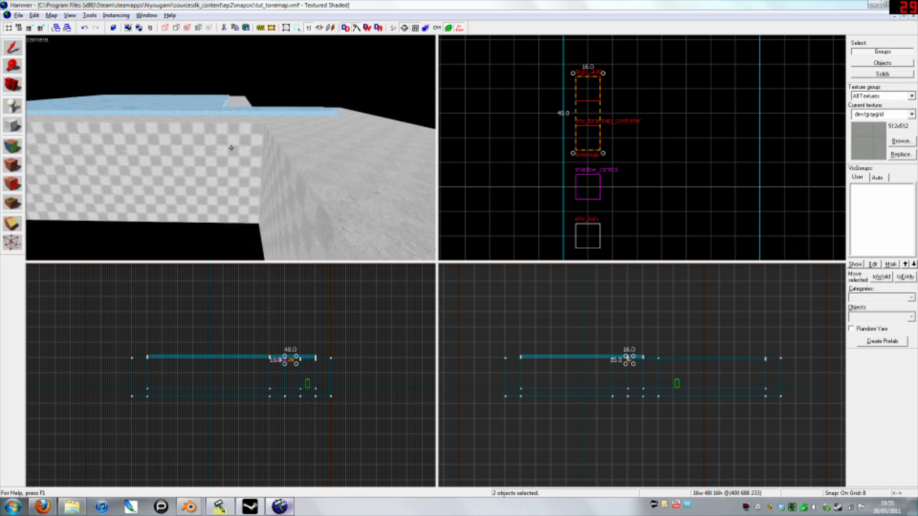
key(w)
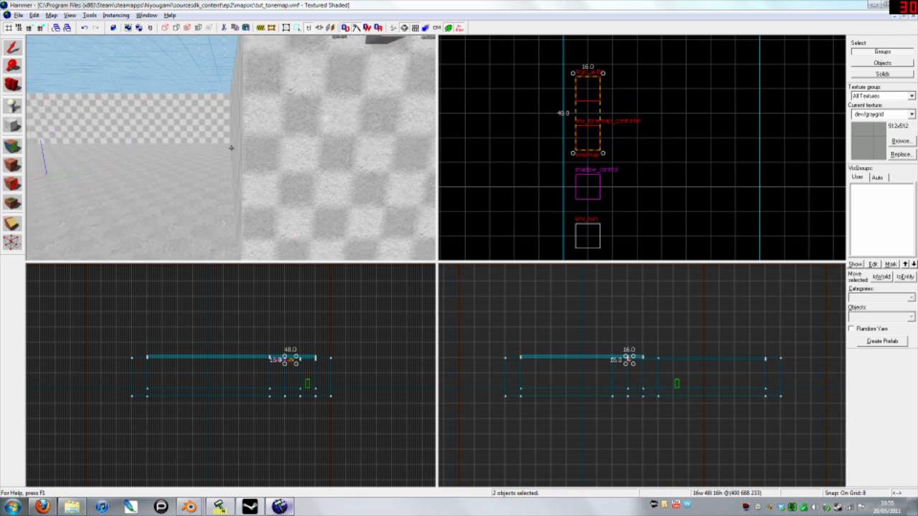
key(w)
key(z)
click(279, 131)
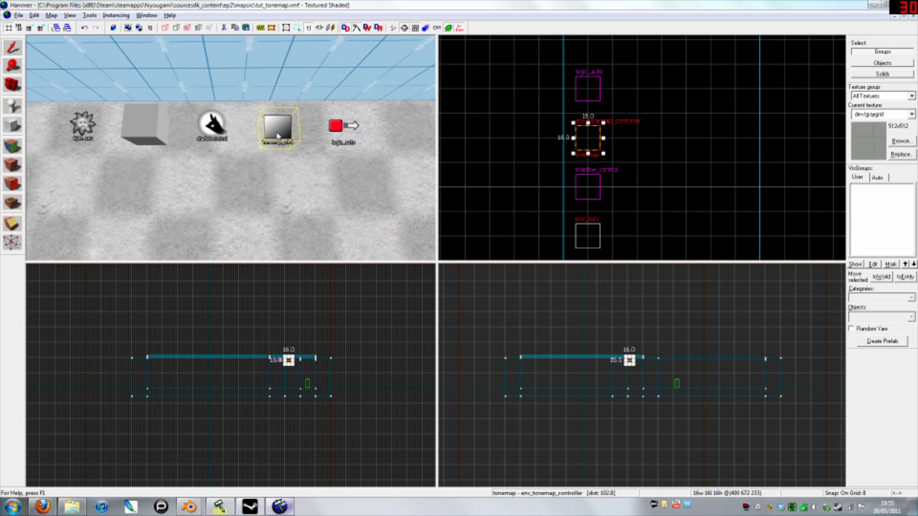
double_click(278, 135)
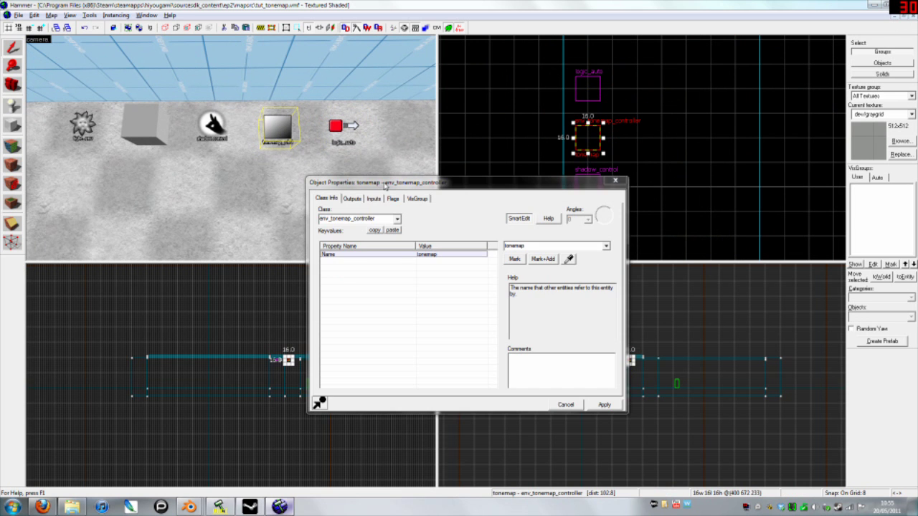
drag(386, 181, 277, 177)
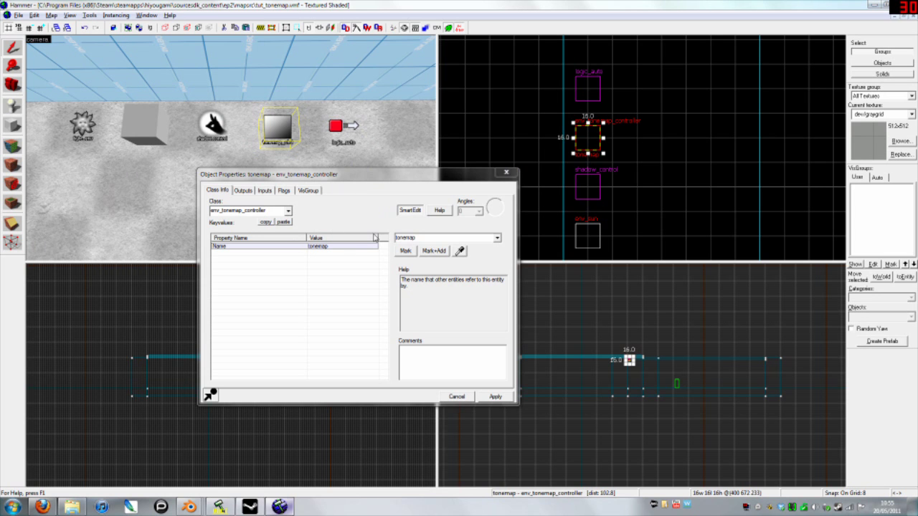
click(333, 247)
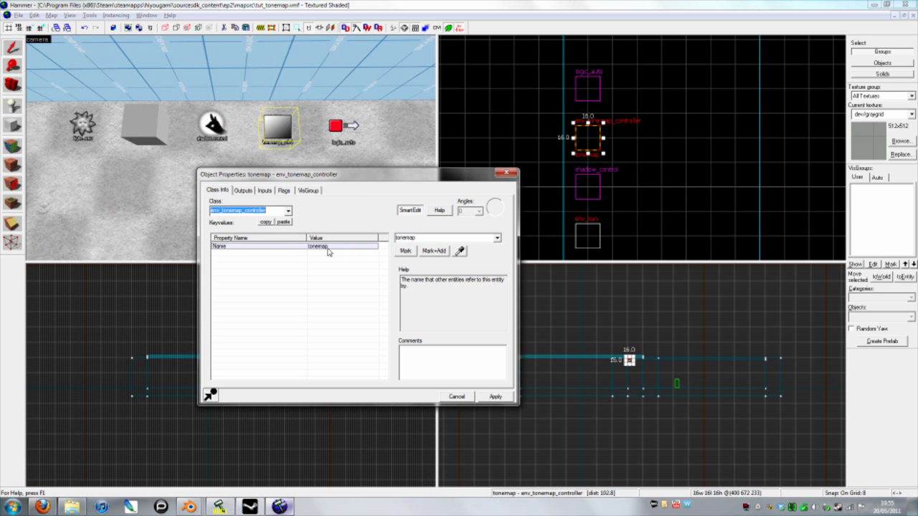
click(505, 173)
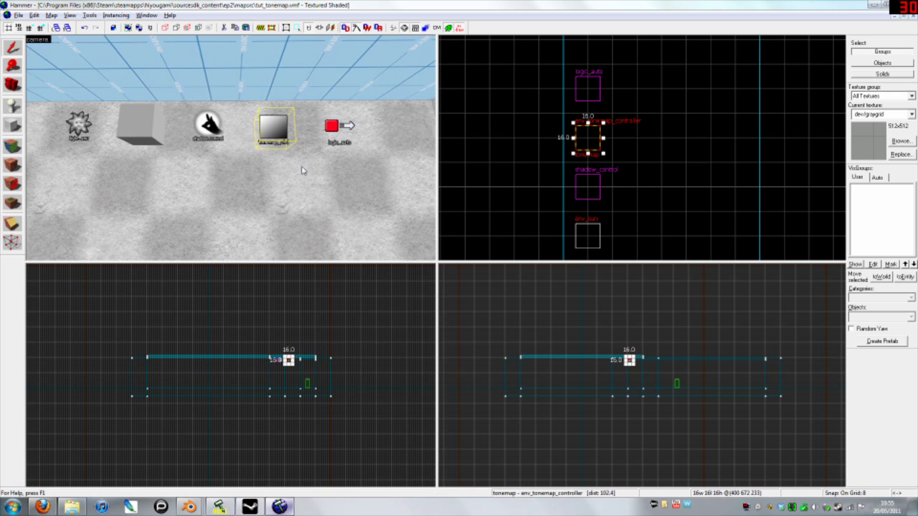
Step: Open the logic_auto's outputs and delete the existing OnMapSpawn output that sets the tonemap's SetBloomScale
key(d)
double_click(248, 126)
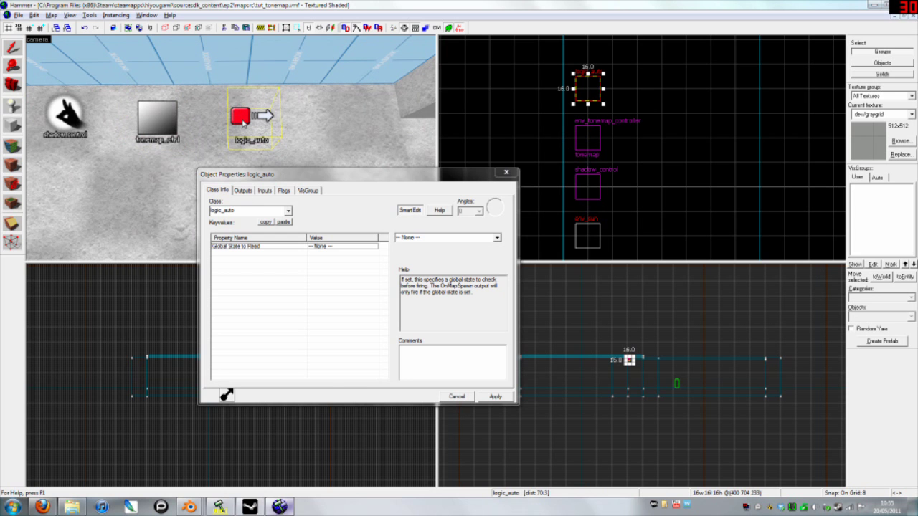
click(244, 190)
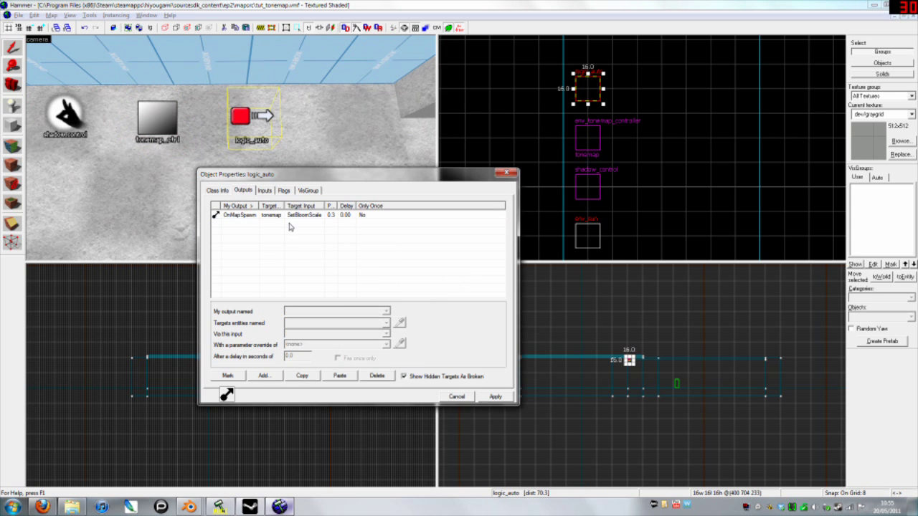
click(291, 217)
click(229, 120)
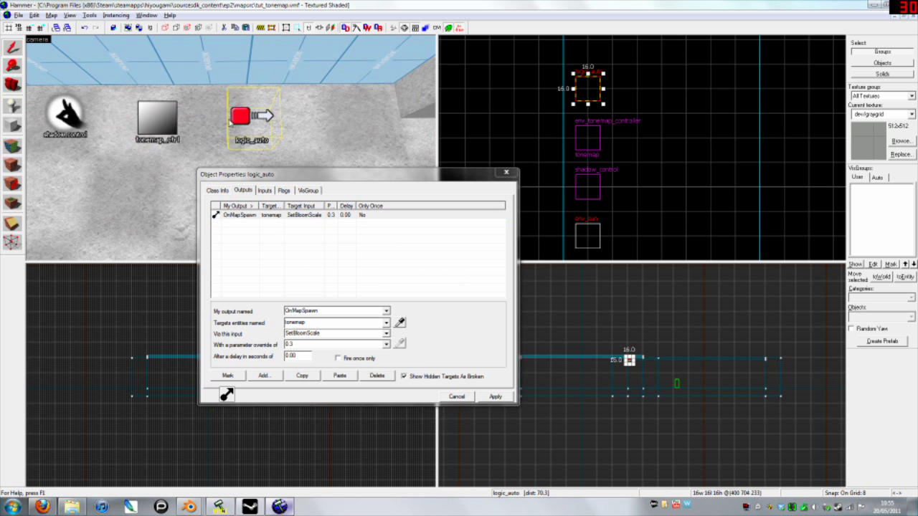
drag(337, 175, 405, 177)
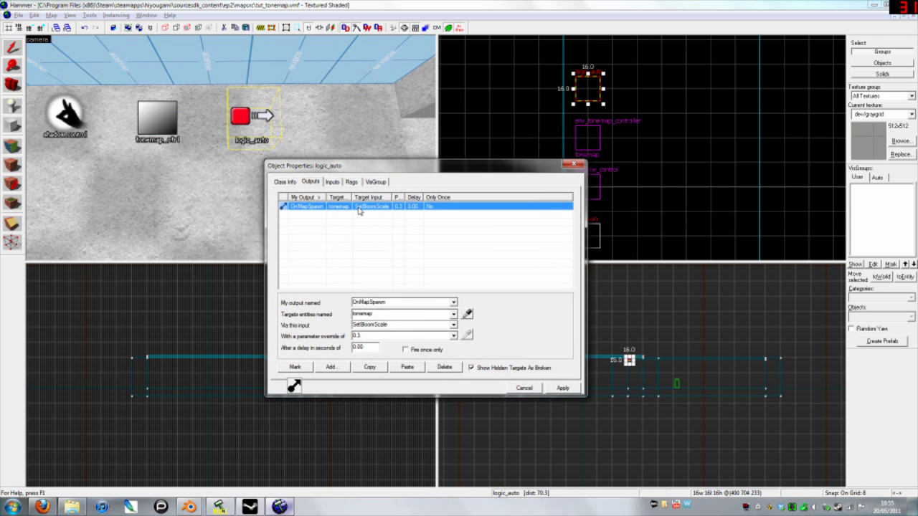
key(z)
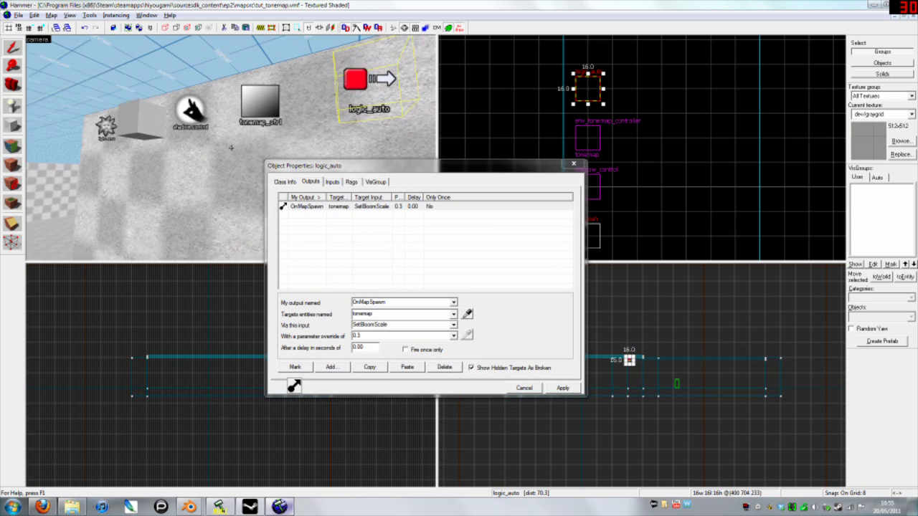
click(335, 207)
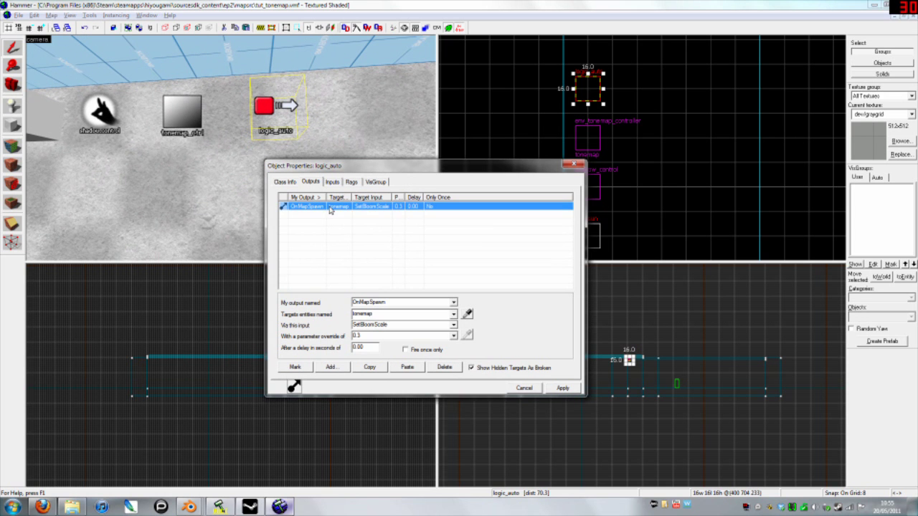
click(445, 366)
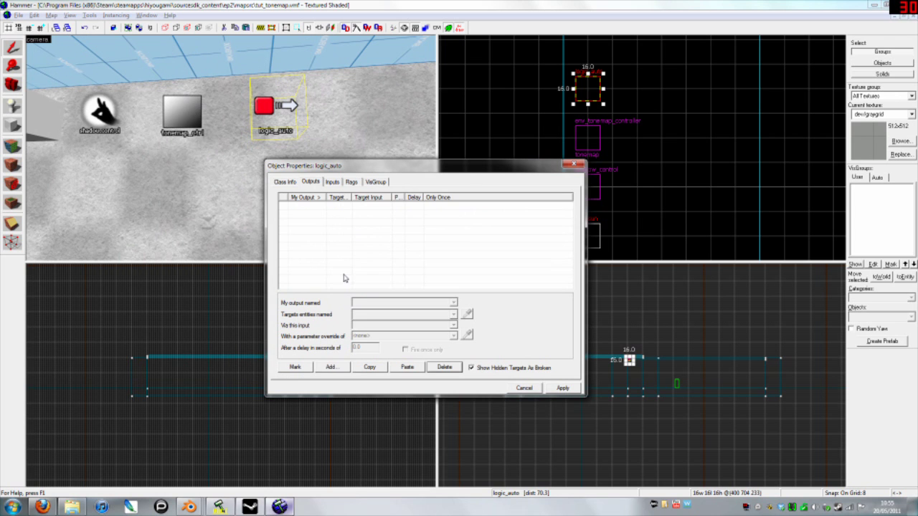
Step: Add an OnMapSpawn output to the logic_auto that targets the tonemap entity via the SetAutoExposureMax input
click(334, 370)
click(467, 314)
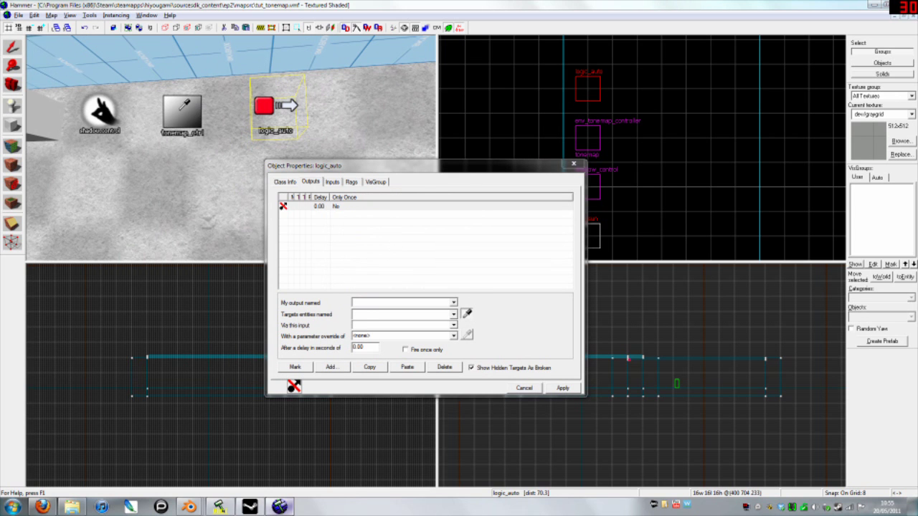
click(180, 110)
click(453, 303)
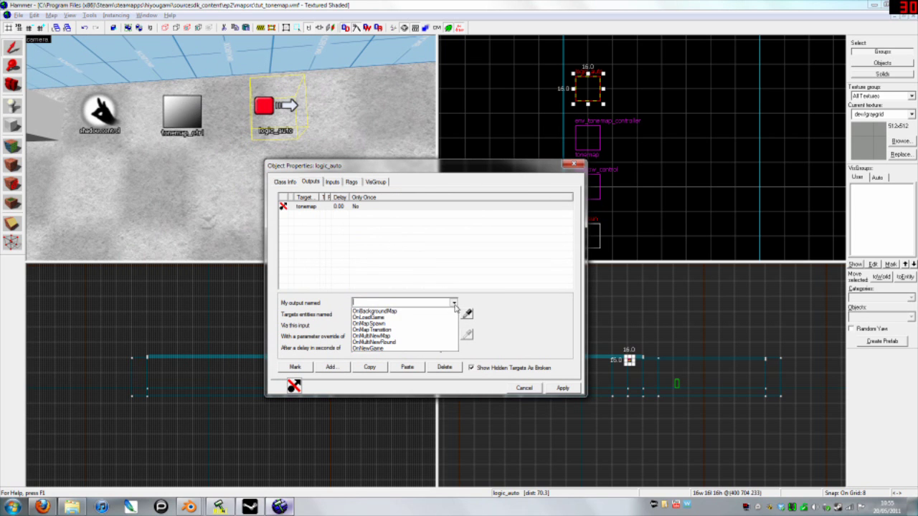
click(439, 324)
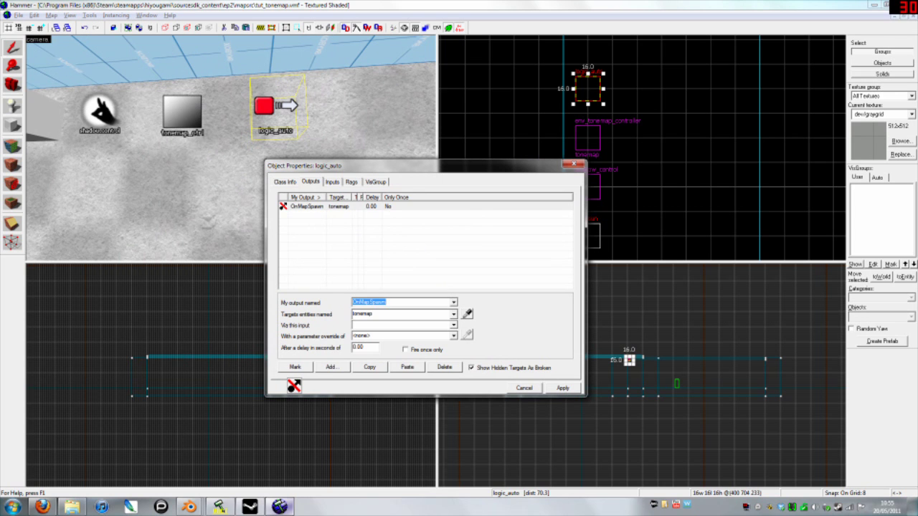
click(453, 326)
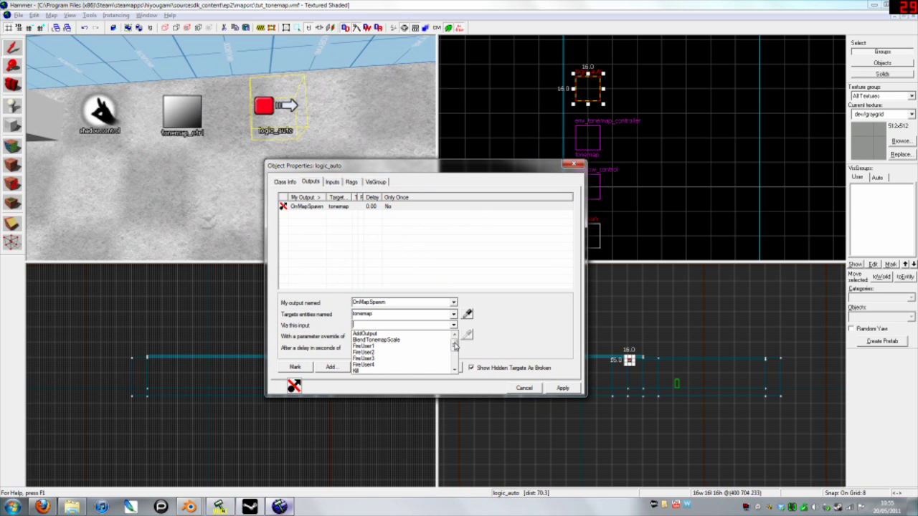
drag(455, 342, 453, 358)
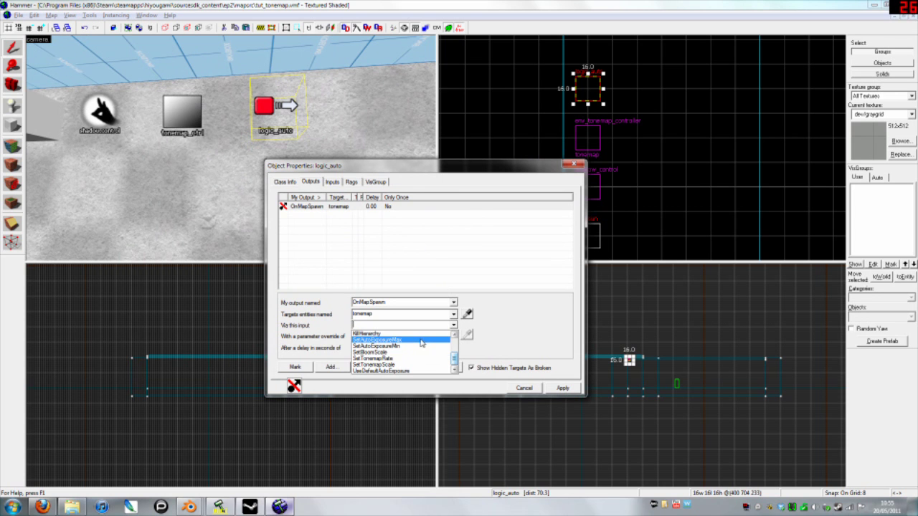
click(421, 341)
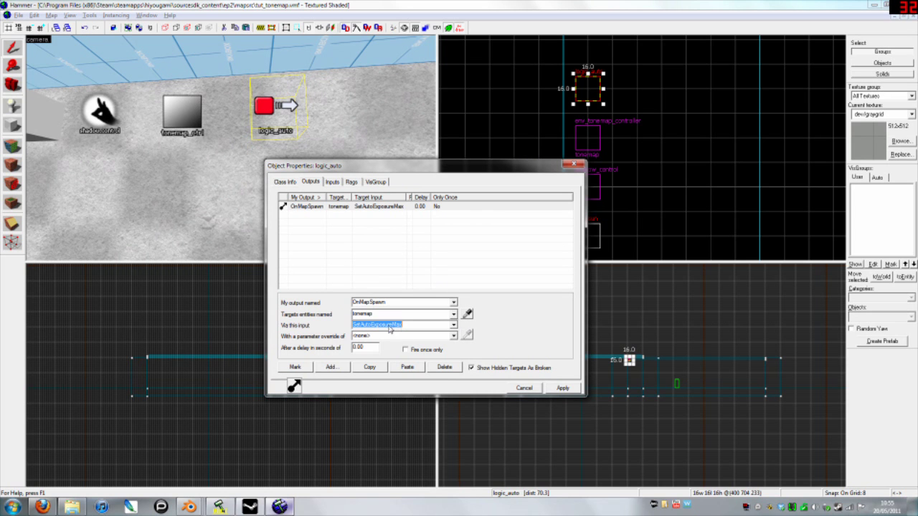
click(420, 329)
key(Tab)
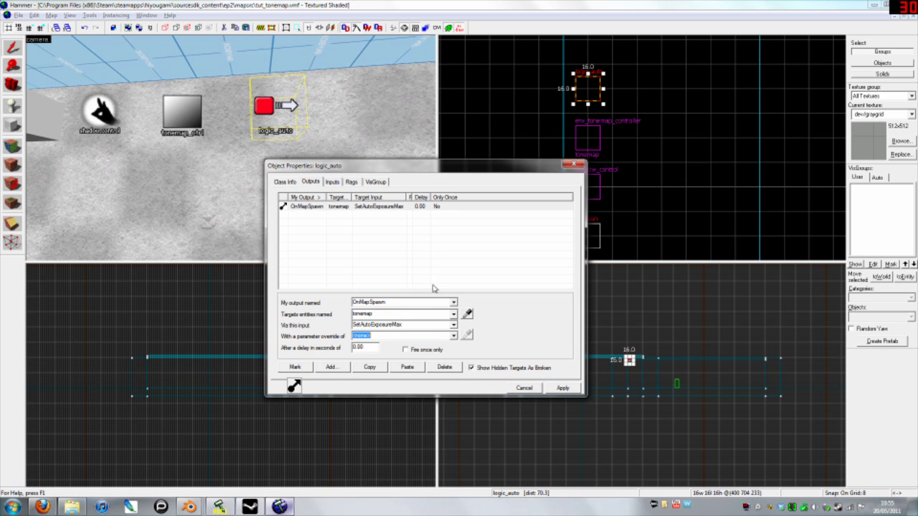
Step: Set the SetAutoExposureMax output's parameter override to 1
key(z)
key(w)
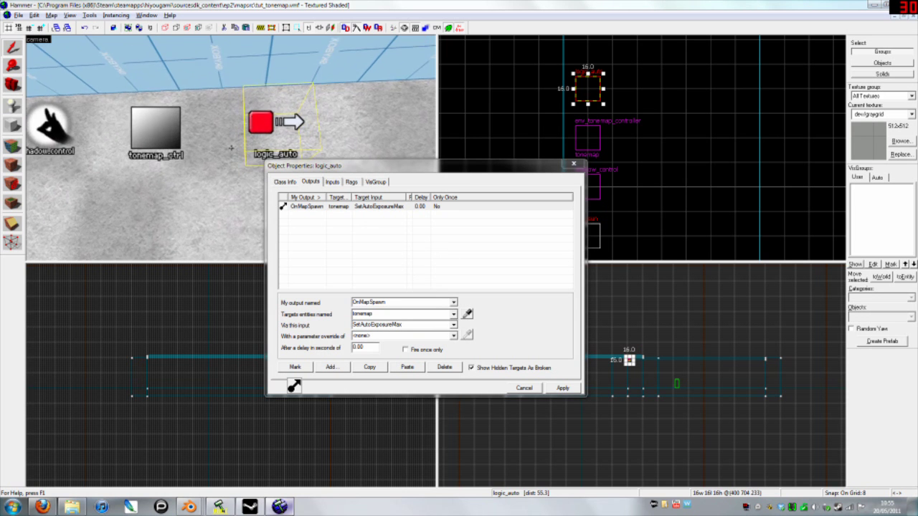
scroll(231, 147, down, 5)
scroll(230, 151, up, 1)
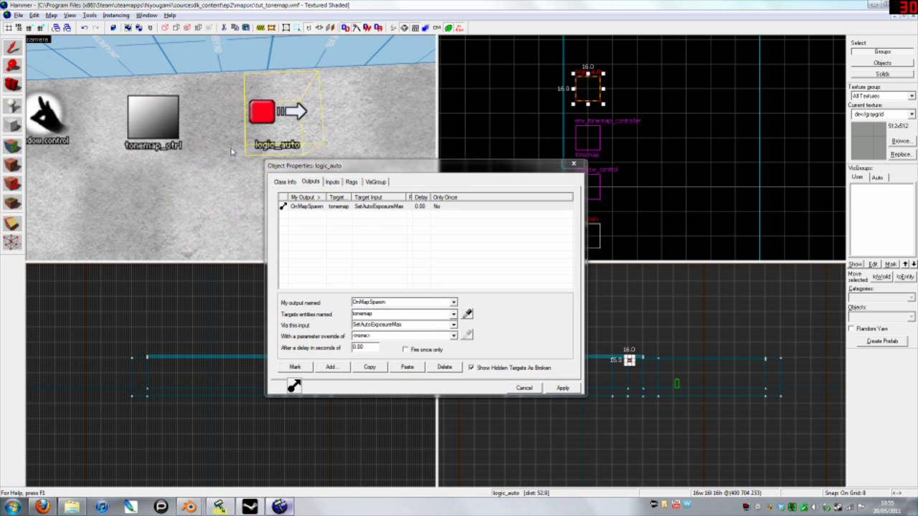
click(453, 336)
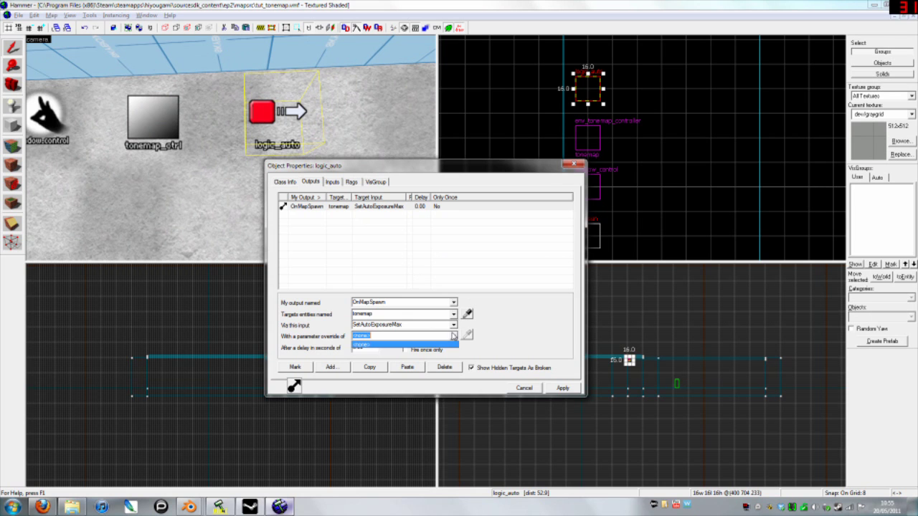
click(453, 337)
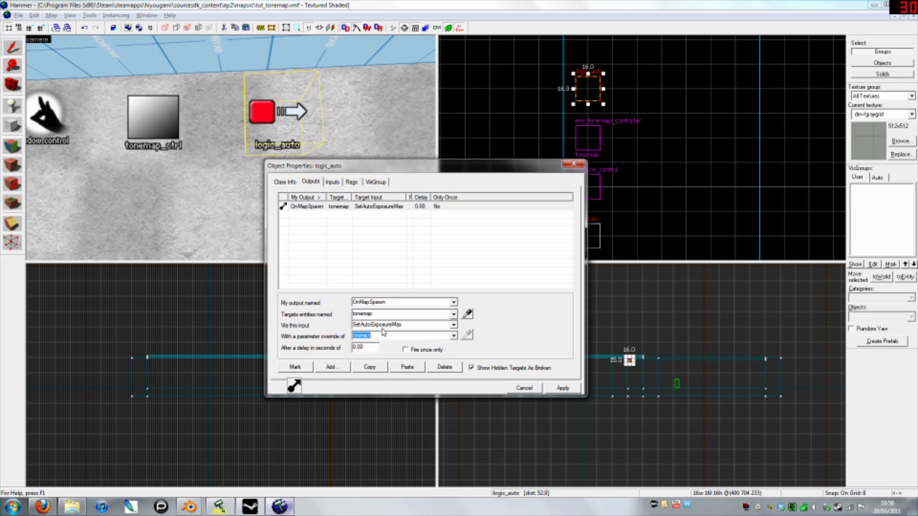
text(1.2)
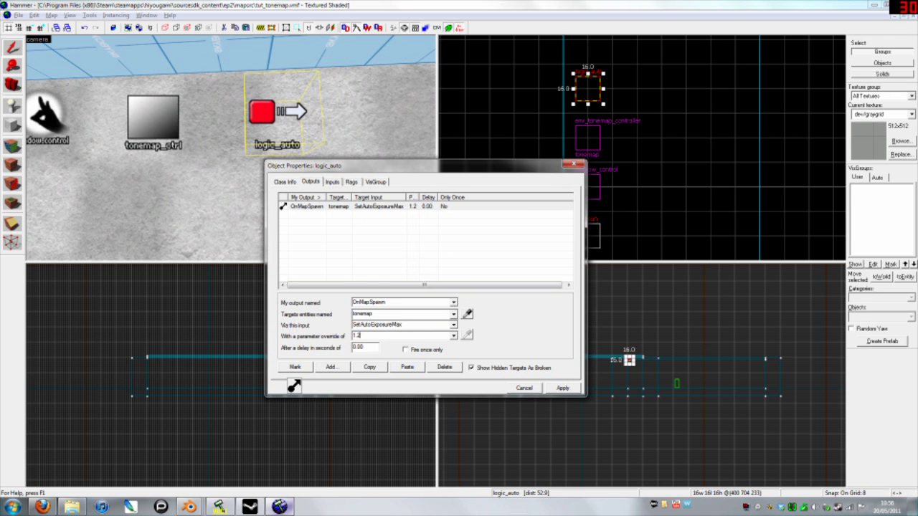
key(BackSpace)
key(BackSpace)
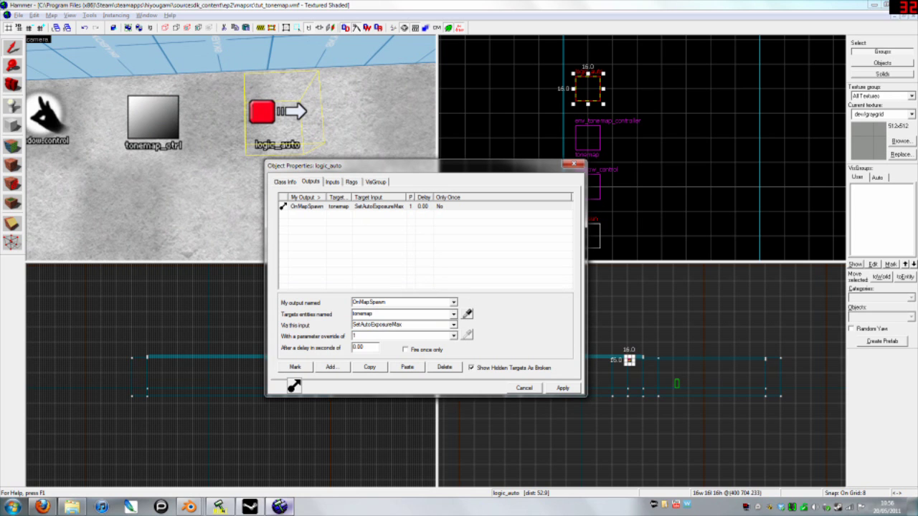
Step: Duplicate the SetAutoExposureMax output, switch the copy to SetAutoExposureMin with a parameter override of 0.7, and apply
click(410, 367)
click(453, 324)
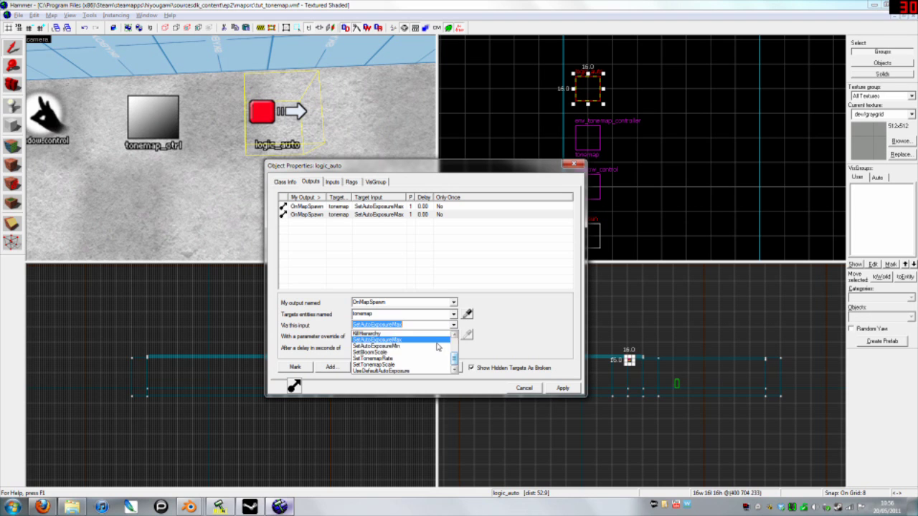
click(437, 346)
double_click(355, 348)
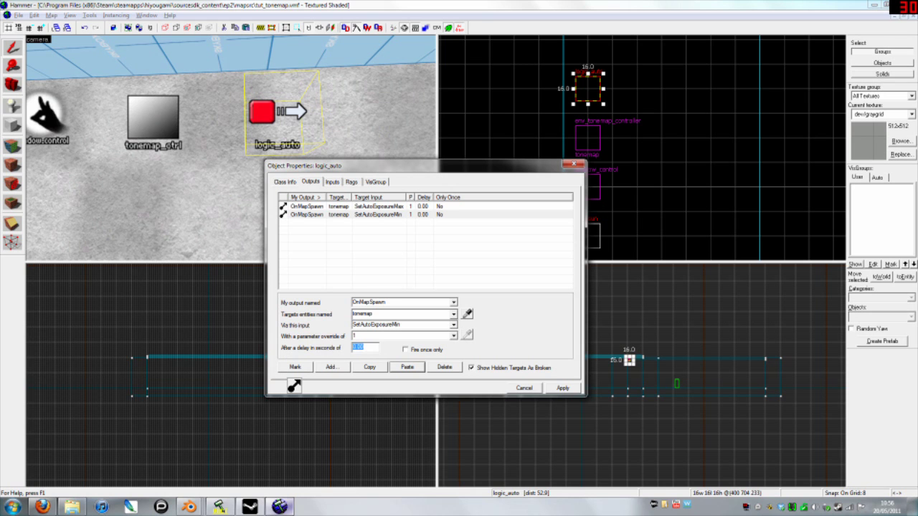
key(shift+Tab)
text(0.7)
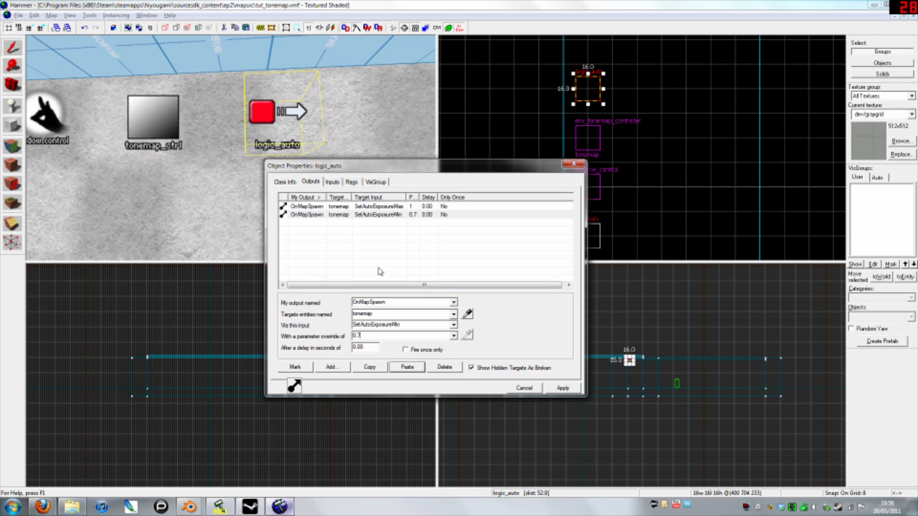
click(557, 391)
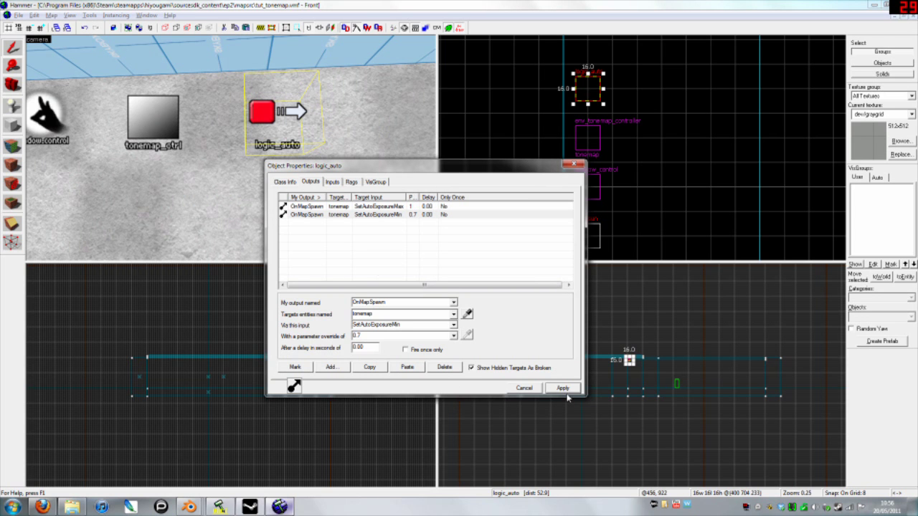
Step: Duplicate the SetAutoExposureMax output again and change the copy to SetBloomScale with a parameter override of 0.35
click(416, 215)
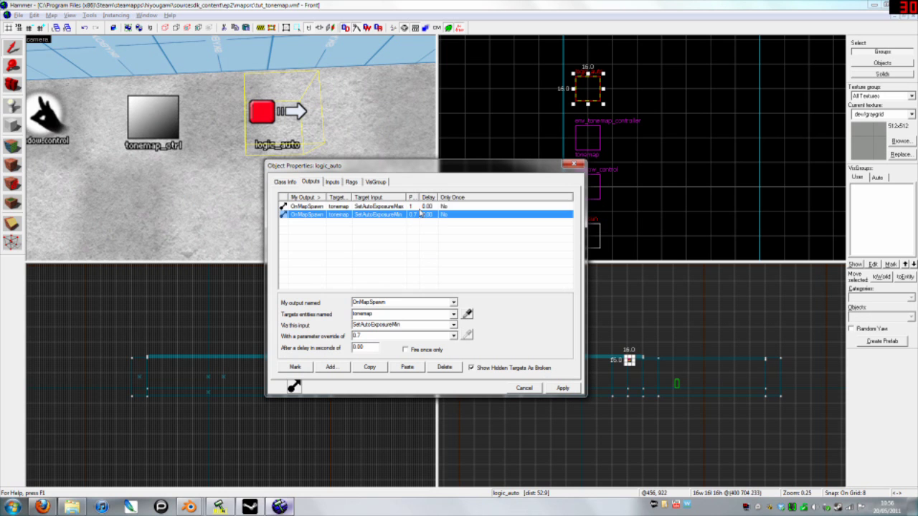
click(423, 207)
click(424, 215)
click(428, 207)
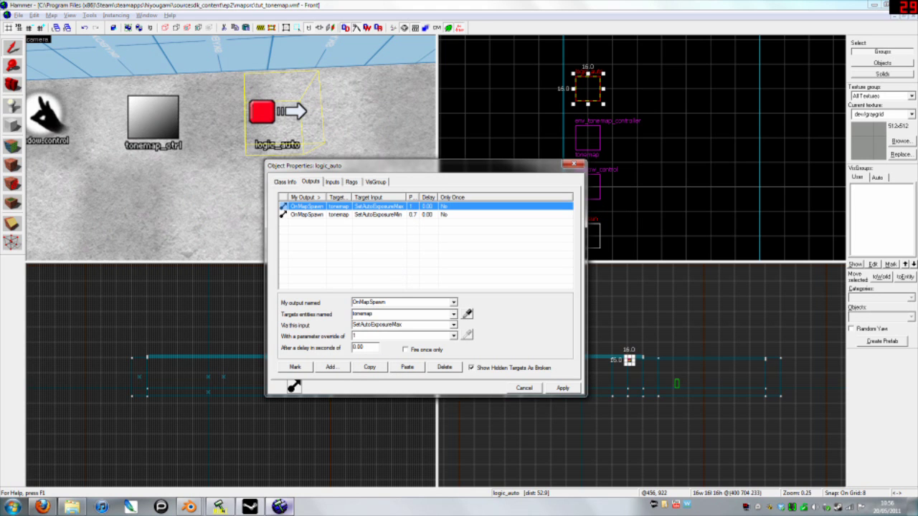
click(370, 367)
click(419, 368)
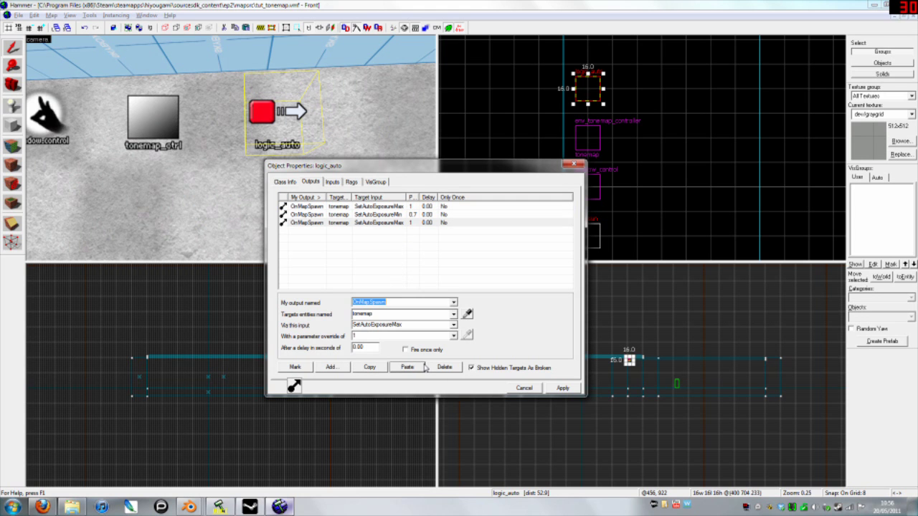
click(453, 325)
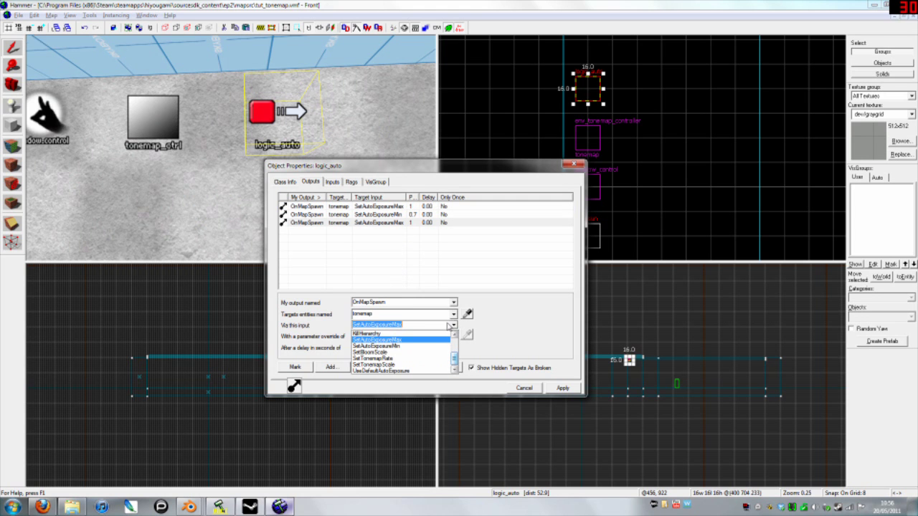
click(392, 353)
key(Tab)
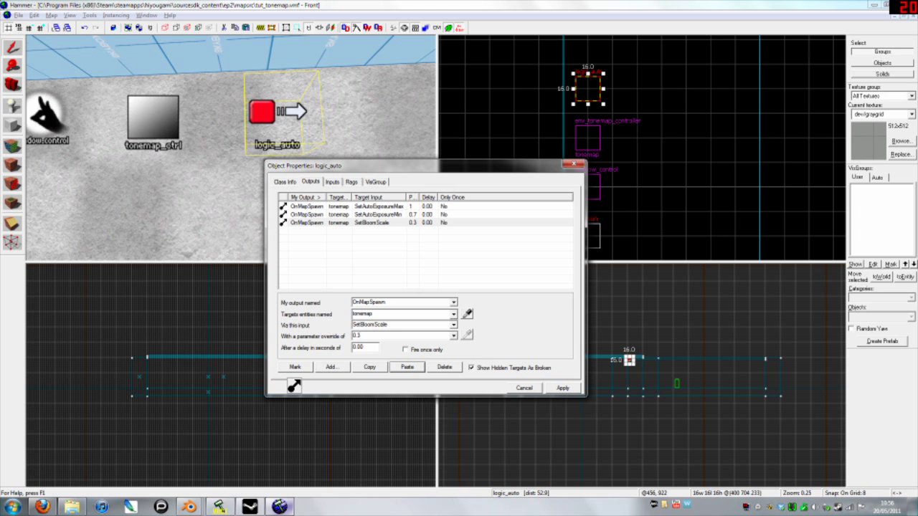
text(5)
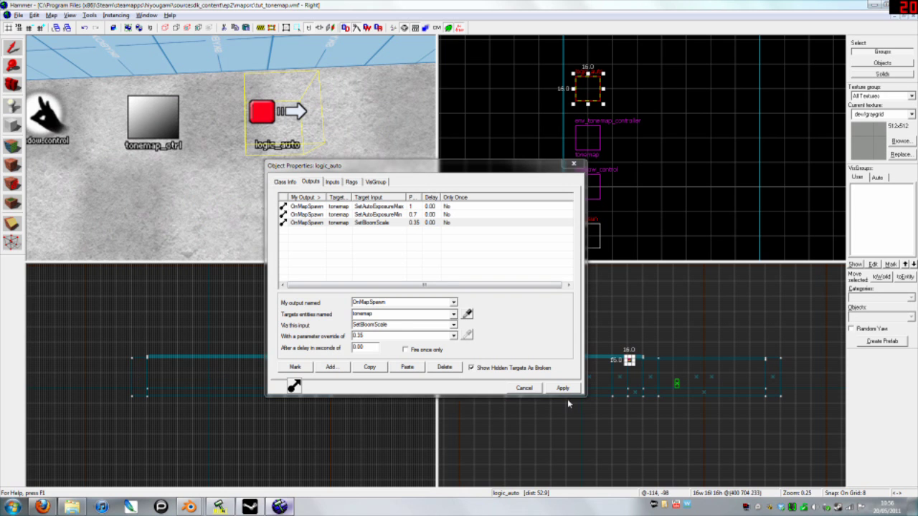
Step: Close the logic_auto's properties and clear the selection, bringing the row of lighting entities into the 3D view
click(315, 205)
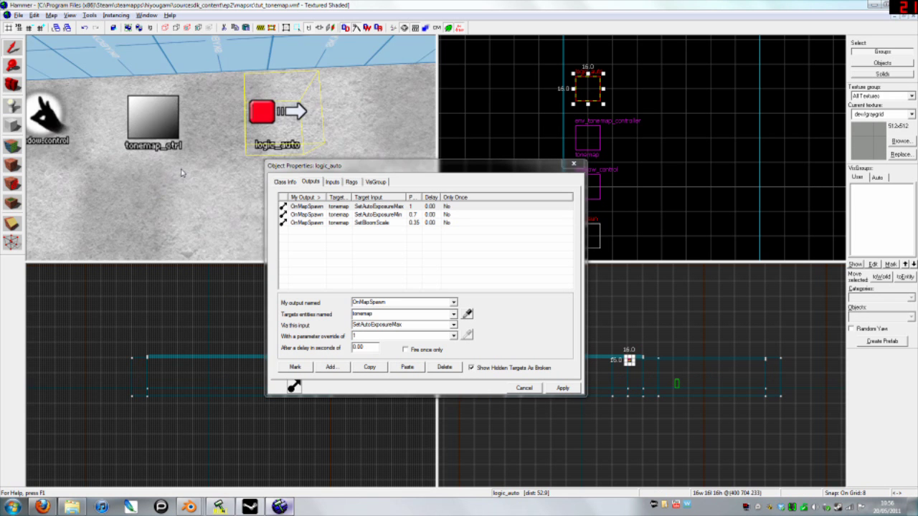
key(z)
key(s)
key(z)
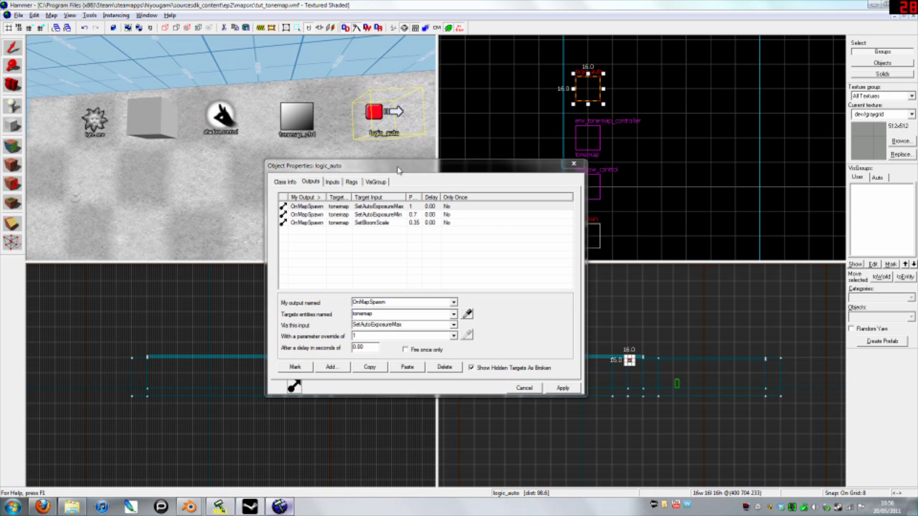
click(573, 164)
key(Escape)
key(z)
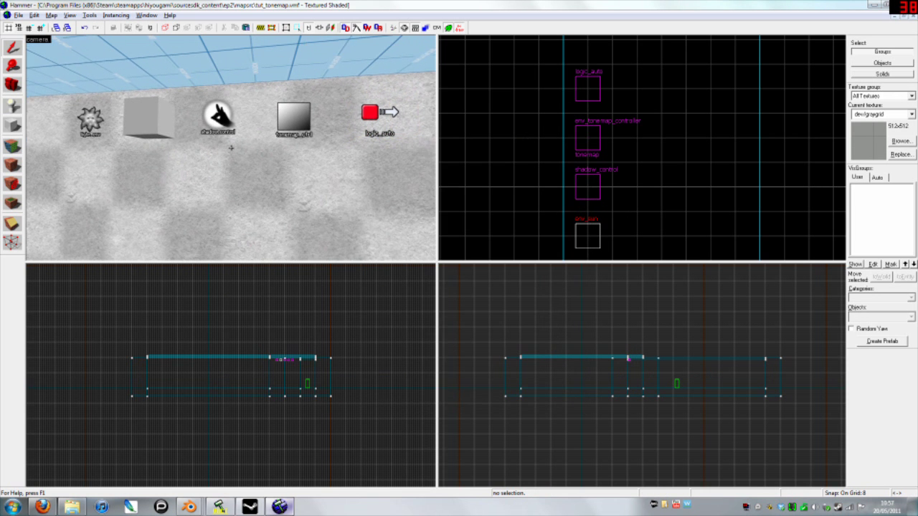